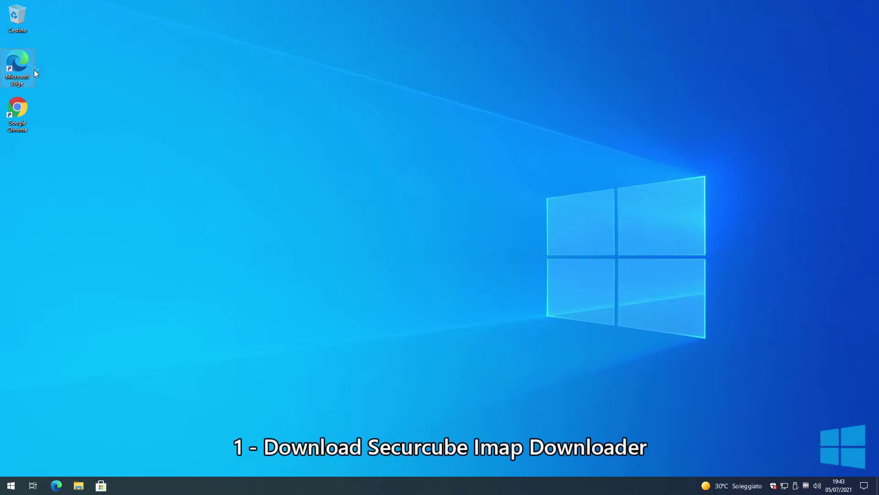
- Open Microsoft Edge and go to the copied address github.com/Securcube/ImapDownloader/releases
{"action": "double_click", "coordinate": [18, 67]}
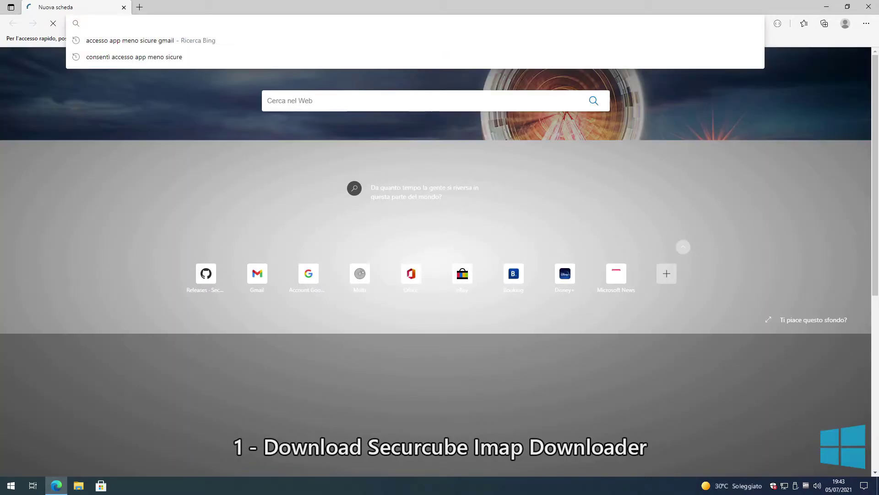
{"action": "right_click", "coordinate": [229, 24]}
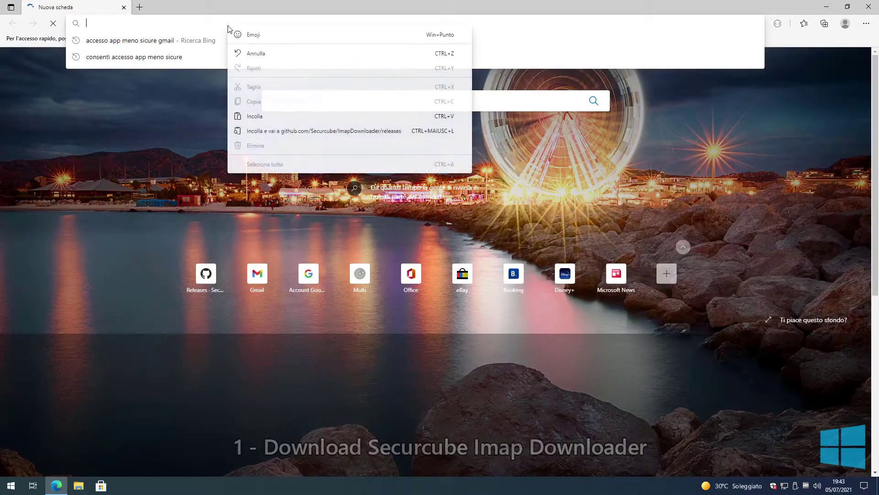
{"action": "left_click", "coordinate": [263, 131]}
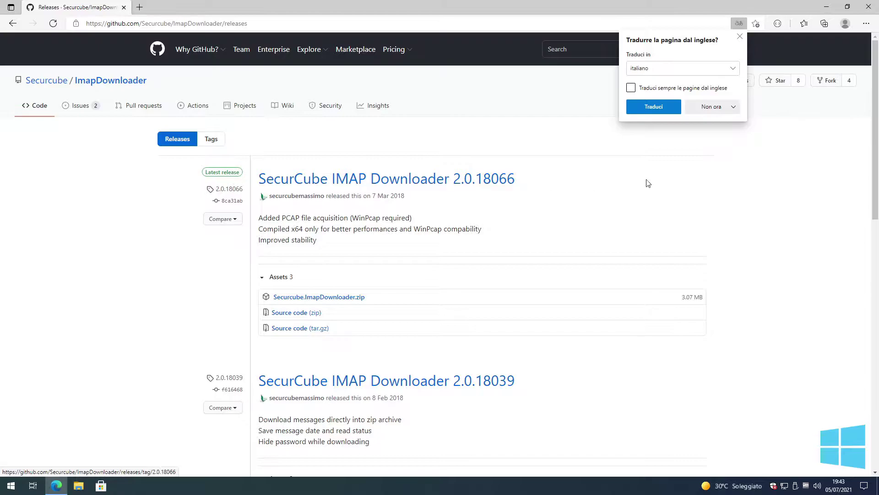
- Dismiss the page translation offer and download Securcube.ImapDownloader.zip from the 2.0.18066 release assets
{"action": "left_click", "coordinate": [732, 106]}
{"action": "left_click", "coordinate": [729, 155]}
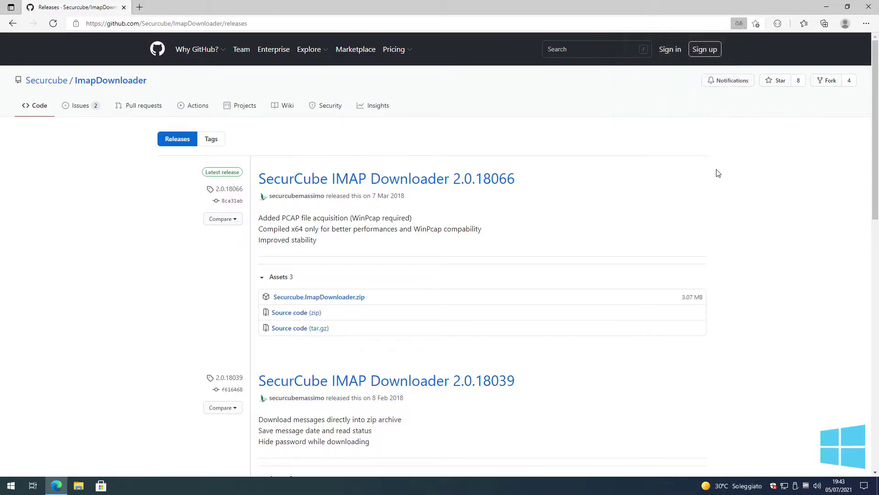
{"action": "left_click", "coordinate": [337, 297]}
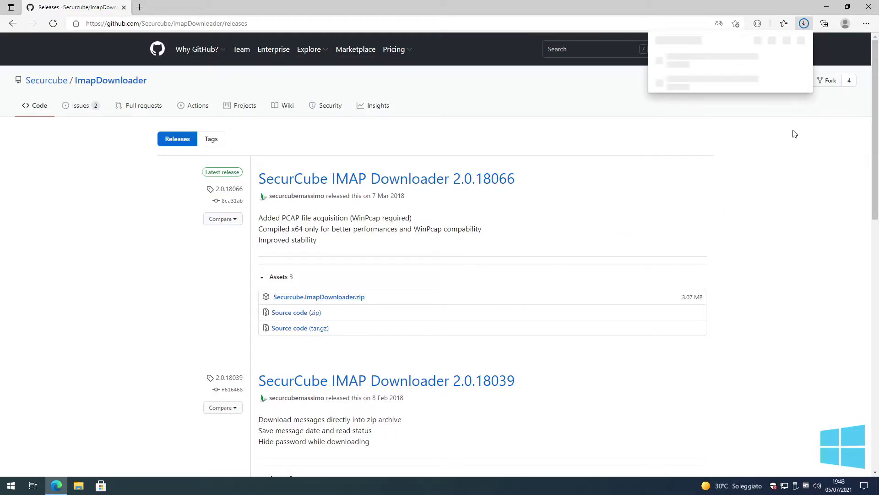
- Shrink the browser window, copy the downloaded Securcube.ImapDownloader.zip onto the desktop, and minimize the browser
{"action": "left_click_drag", "start_coordinate": [628, 5], "coordinate": [503, 66]}
{"action": "left_click_drag", "start_coordinate": [575, 114], "coordinate": [833, 113]}
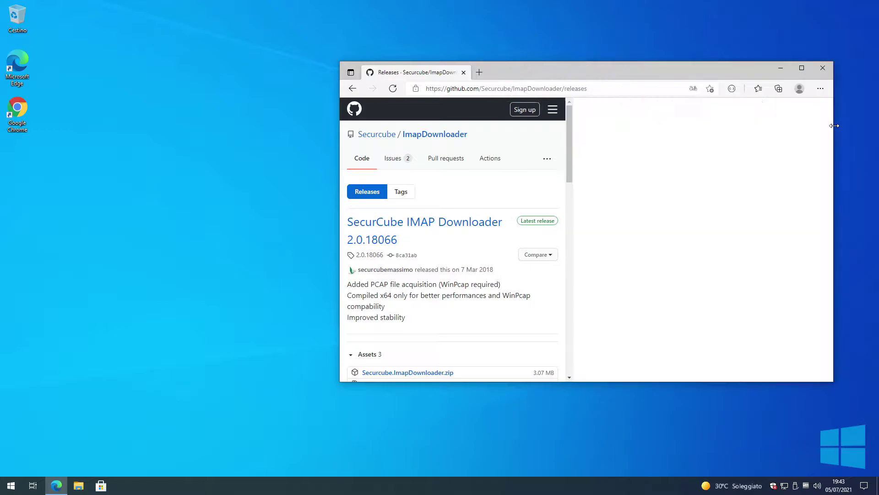
{"action": "left_click", "coordinate": [819, 89]}
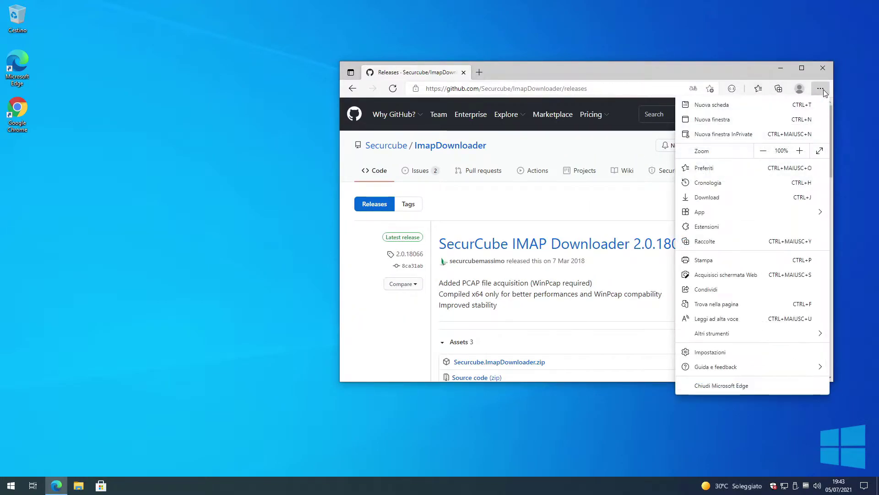
{"action": "left_click", "coordinate": [738, 183]}
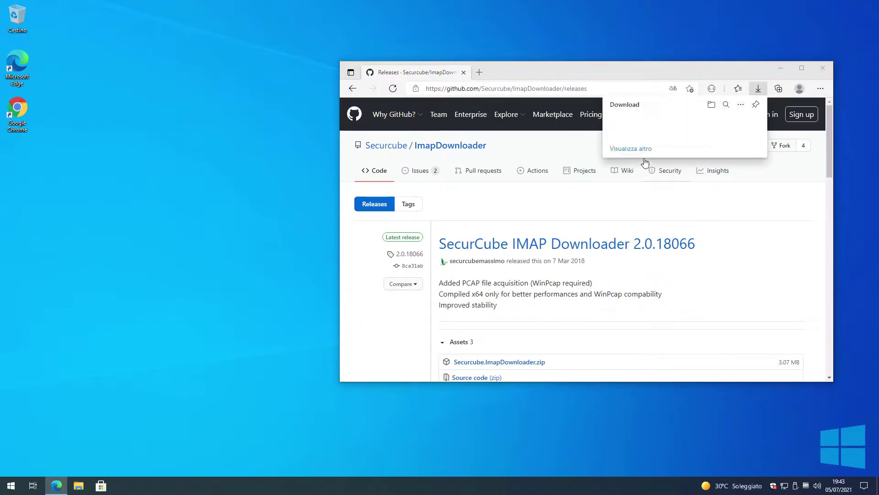
{"action": "left_click_drag", "start_coordinate": [659, 124], "coordinate": [222, 188]}
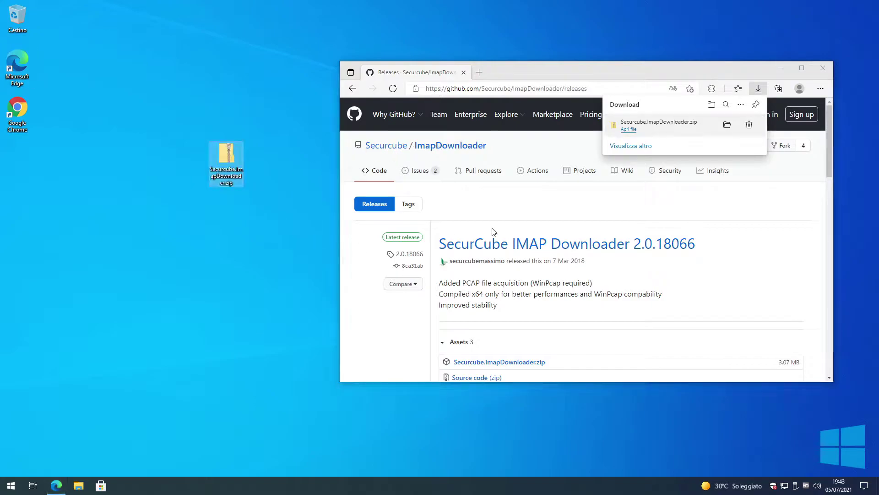
{"action": "left_click", "coordinate": [803, 68]}
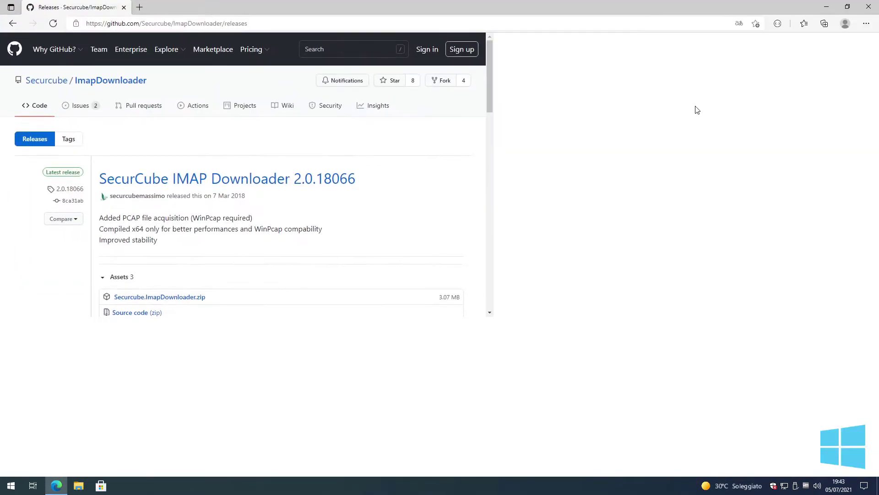
{"action": "left_click", "coordinate": [827, 7]}
- Extract the desktop archive with 7-Zip into its own Securcube.ImapDownloader folder and place the folder beside the archive
{"action": "left_click_drag", "start_coordinate": [237, 168], "coordinate": [413, 122]}
{"action": "right_click", "coordinate": [400, 108]}
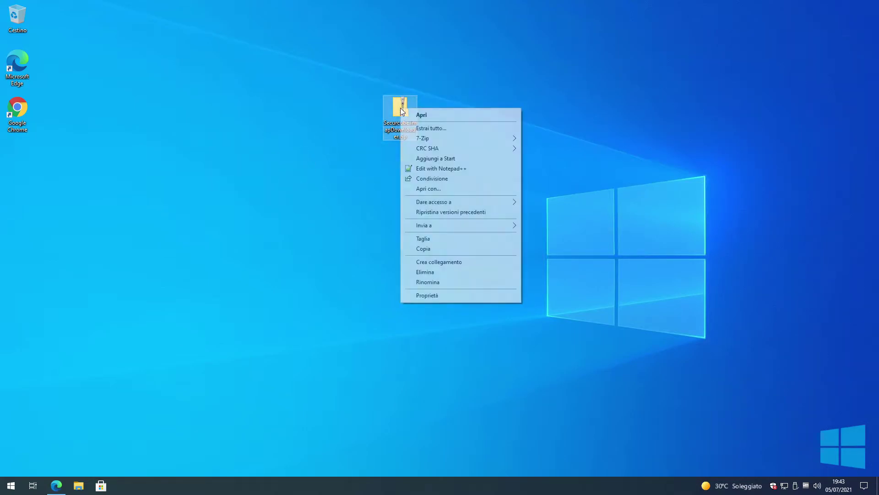
{"action": "mouse_move", "coordinate": [432, 139]}
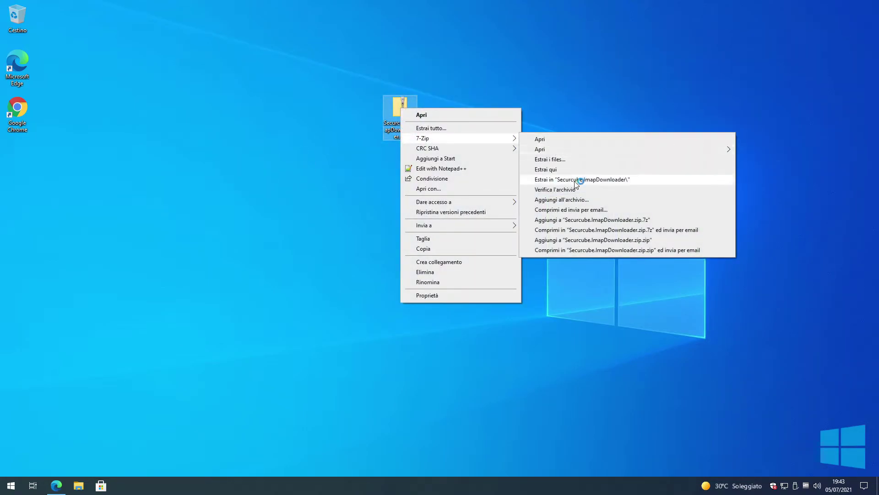
{"action": "left_click", "coordinate": [570, 179]}
{"action": "left_click_drag", "start_coordinate": [33, 169], "coordinate": [122, 188]}
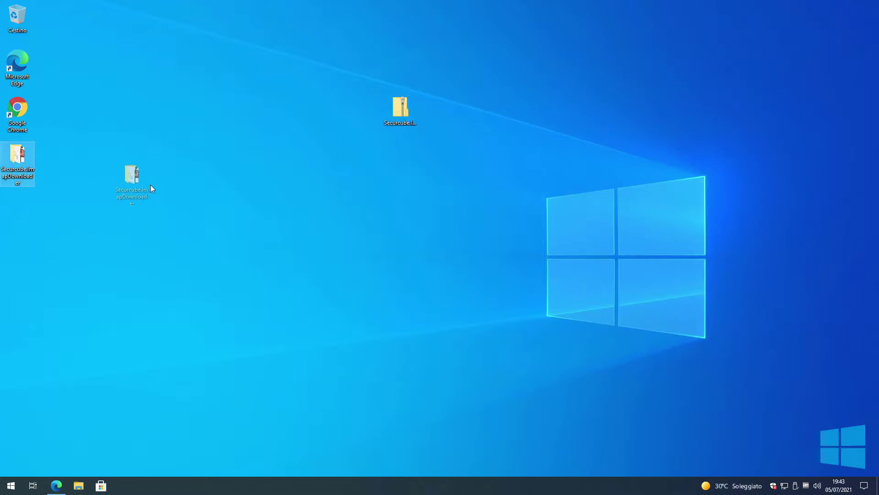
{"action": "left_click_drag", "start_coordinate": [452, 139], "coordinate": [445, 123]}
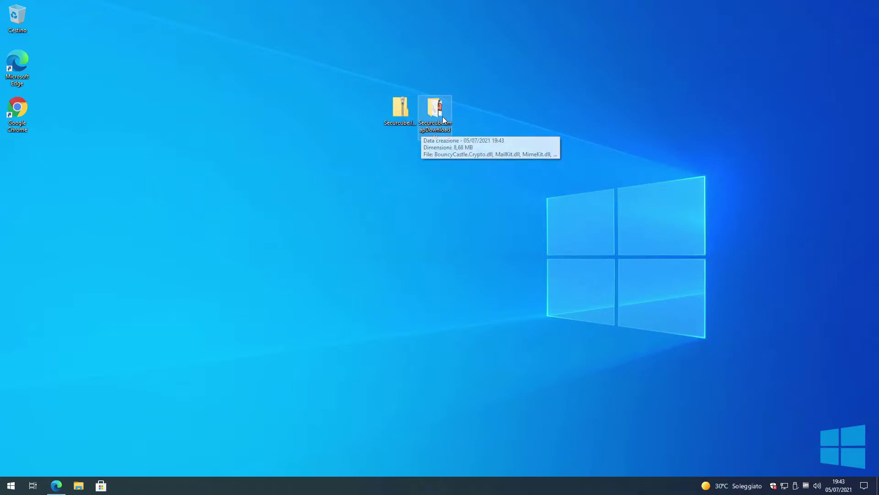
- Create a new desktop folder named Backup Email and place it beside the extracted Securcube.ImapDownloader folder
{"action": "right_click", "coordinate": [376, 172]}
{"action": "mouse_move", "coordinate": [428, 246]}
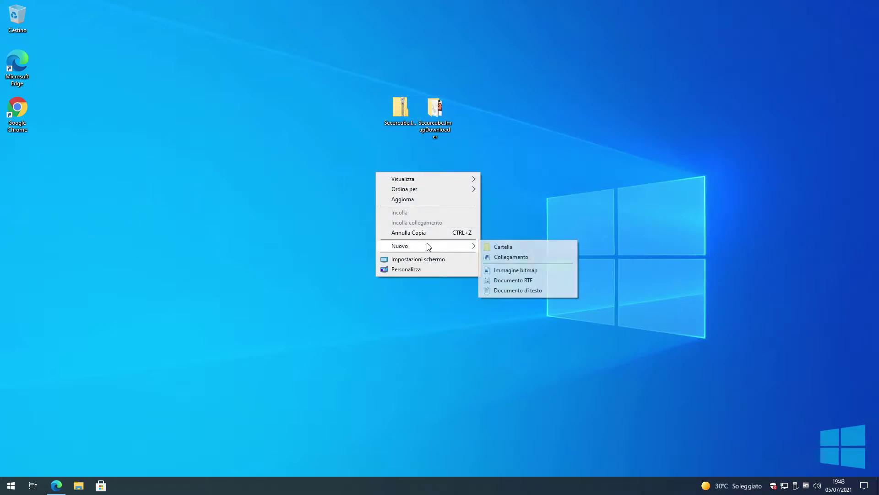
{"action": "left_click", "coordinate": [370, 196]}
{"action": "right_click", "coordinate": [369, 195]}
{"action": "mouse_move", "coordinate": [437, 270]}
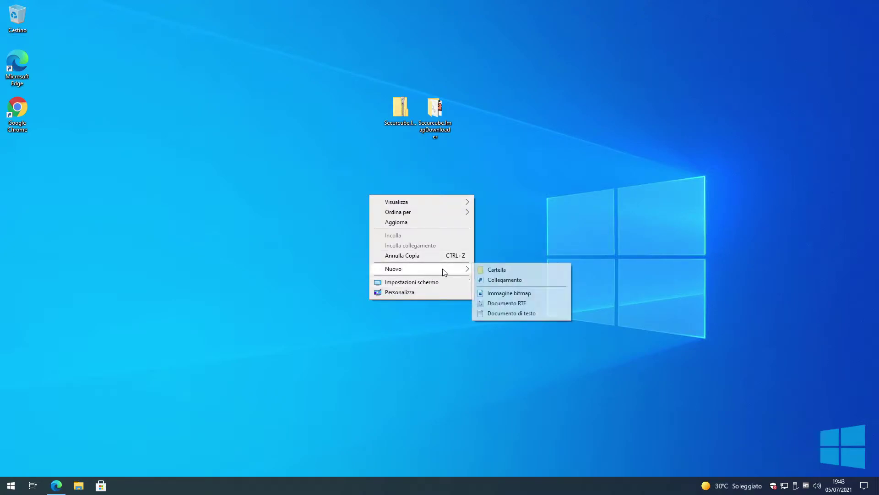
{"action": "left_click", "coordinate": [492, 271]}
{"action": "type", "text": "B"}
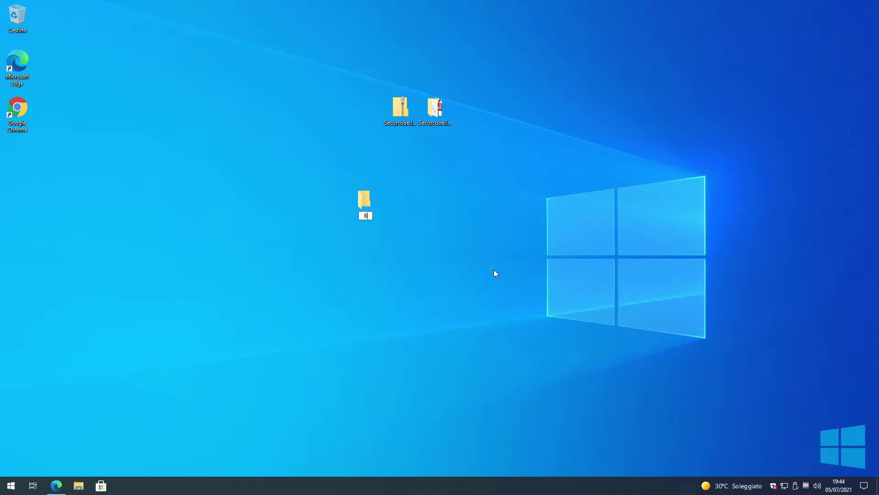
{"action": "type", "text": "ackup Email"}
{"action": "key", "text": "Return"}
{"action": "left_click_drag", "start_coordinate": [364, 211], "coordinate": [473, 123]}
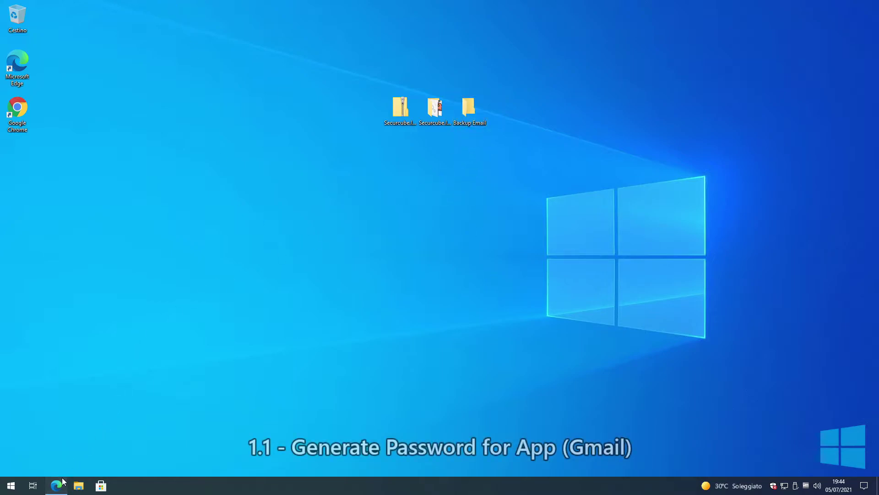
- Switch back to Microsoft Edge and open myaccount.google.com in a new tab
{"action": "left_click", "coordinate": [62, 477]}
{"action": "left_click", "coordinate": [140, 8]}
{"action": "type", "text": "my"}
{"action": "key", "text": "Return"}
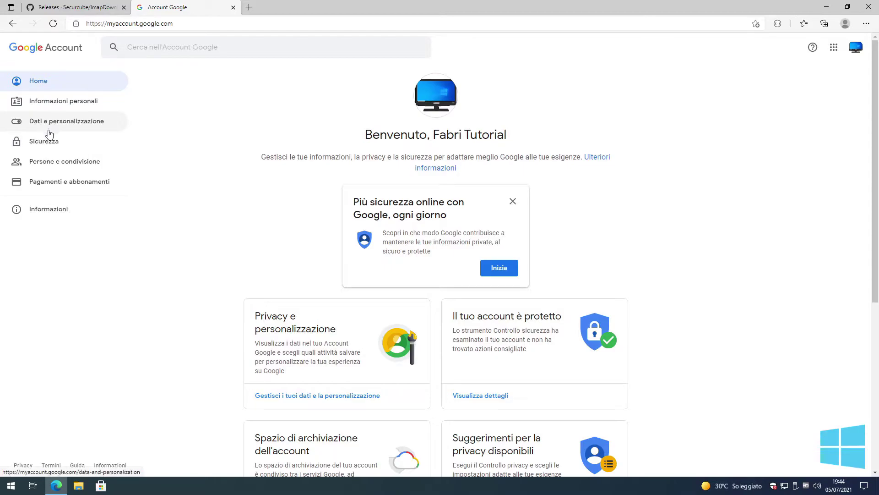
- Open the app passwords page (Password per le app) from the account's security settings, verifying identity with the account password
{"action": "left_click", "coordinate": [57, 144]}
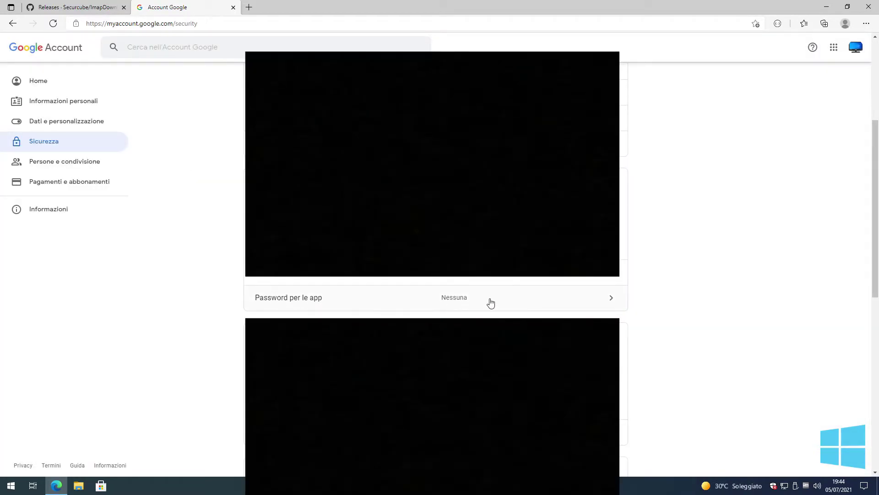
{"action": "left_click", "coordinate": [449, 304]}
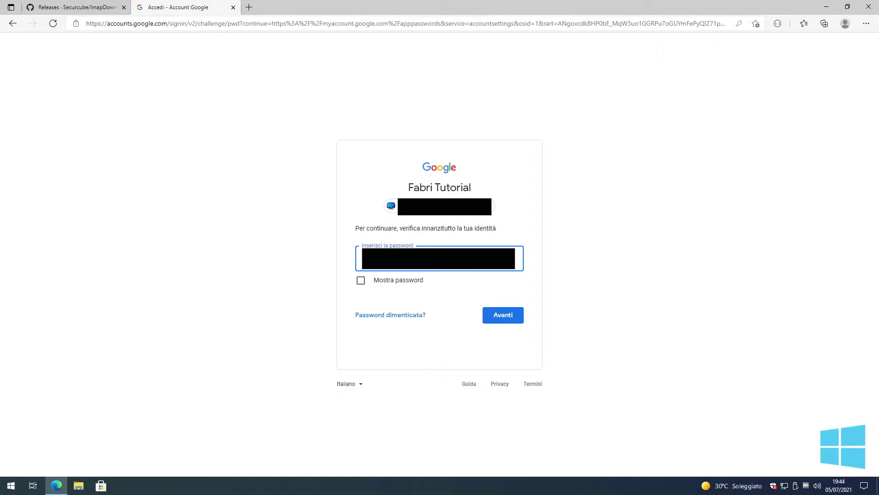
{"action": "key", "text": "Return"}
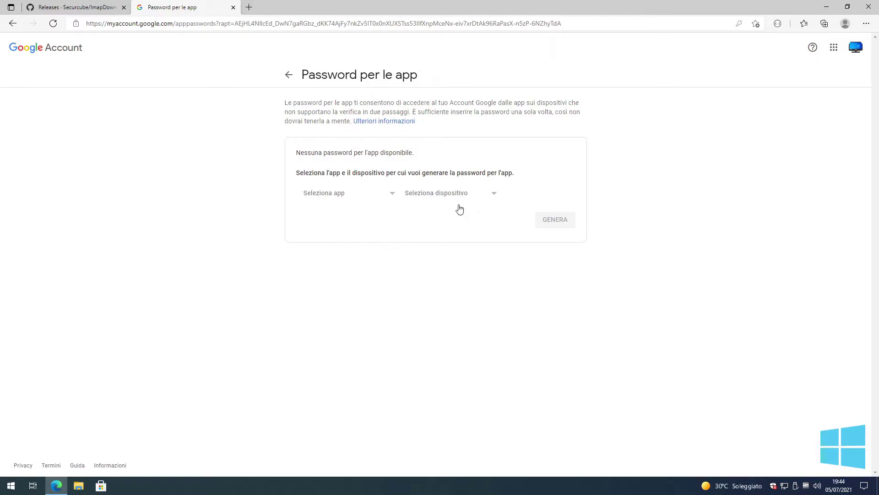
- Generate an app password for a custom app (Altra) named Imap Downloader
{"action": "left_click", "coordinate": [323, 200]}
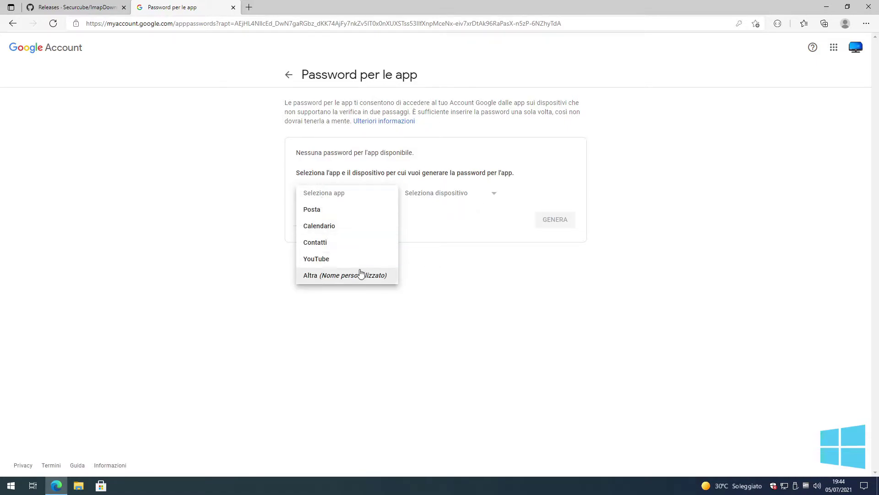
{"action": "left_click", "coordinate": [339, 275]}
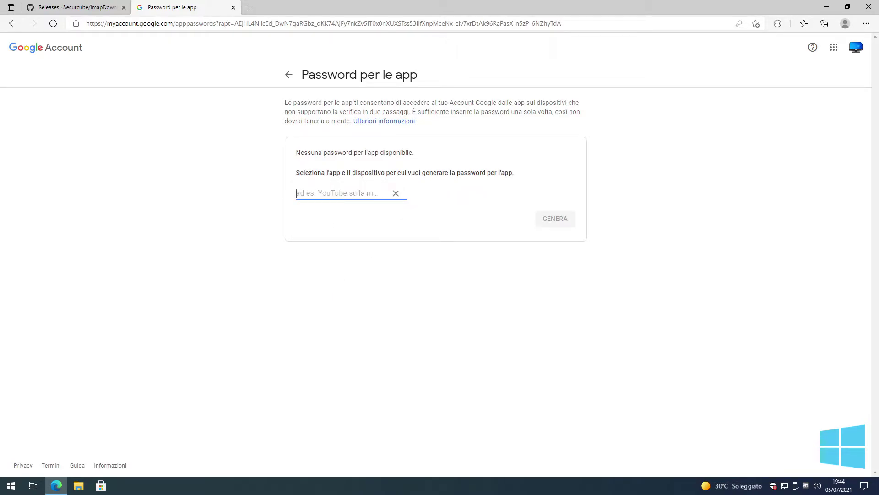
{"action": "type", "text": "Imap Downloader"}
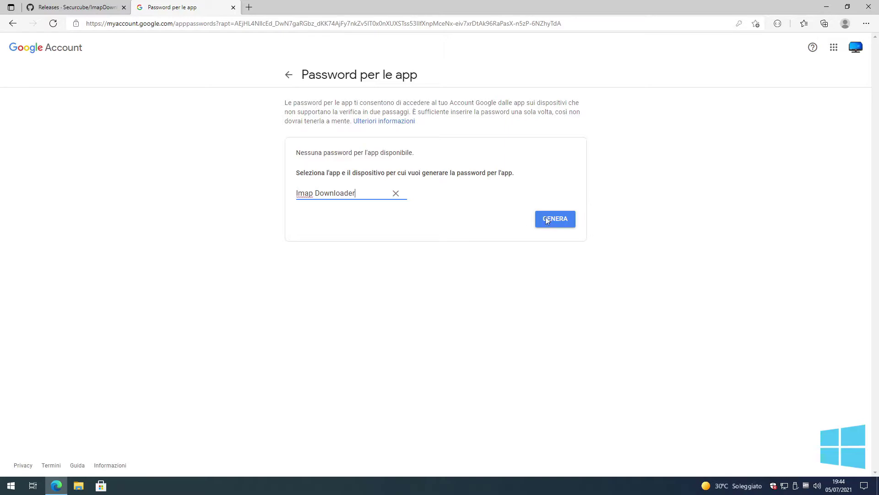
{"action": "left_click", "coordinate": [563, 219]}
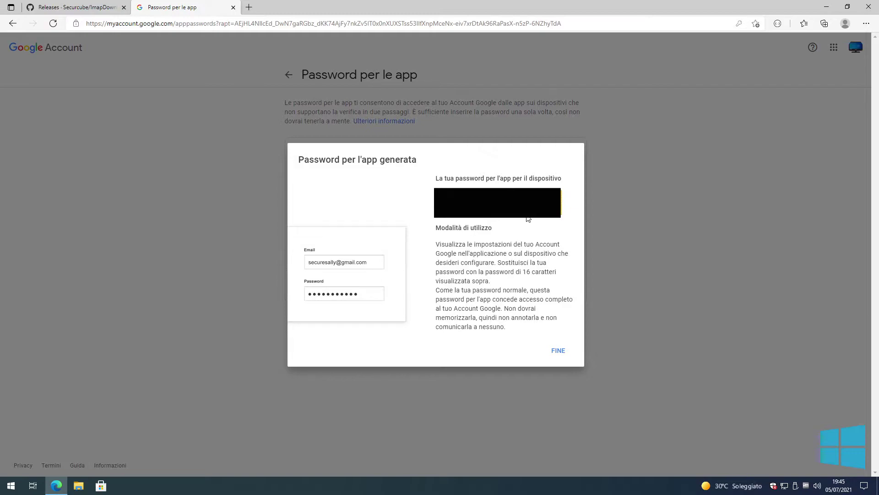
- Copy the generated app password and close its dialog
{"action": "right_click", "coordinate": [522, 203]}
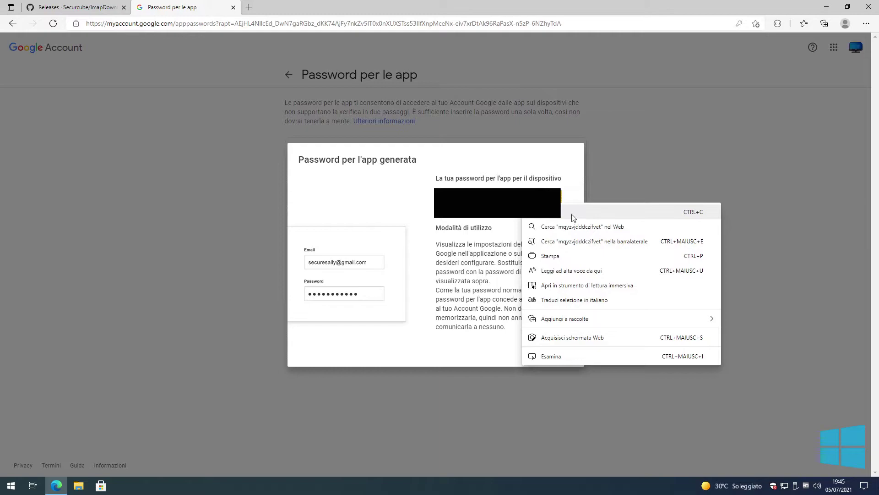
{"action": "left_click", "coordinate": [660, 216]}
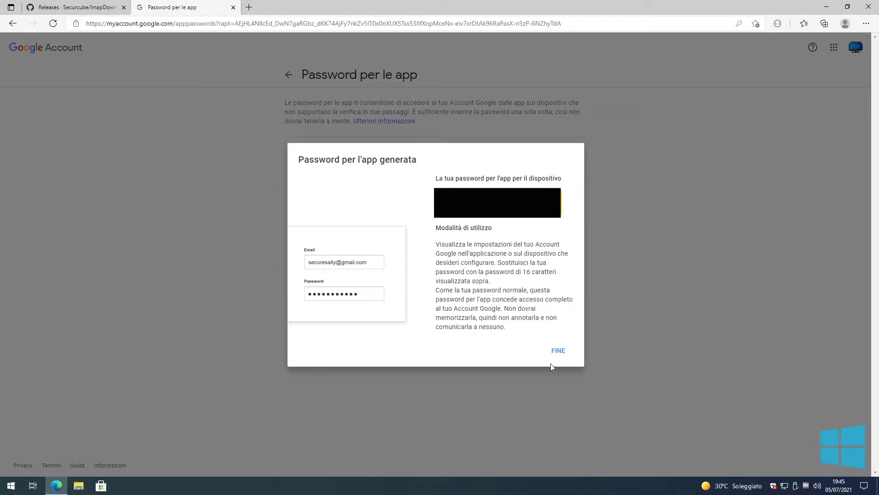
{"action": "left_click", "coordinate": [562, 355]}
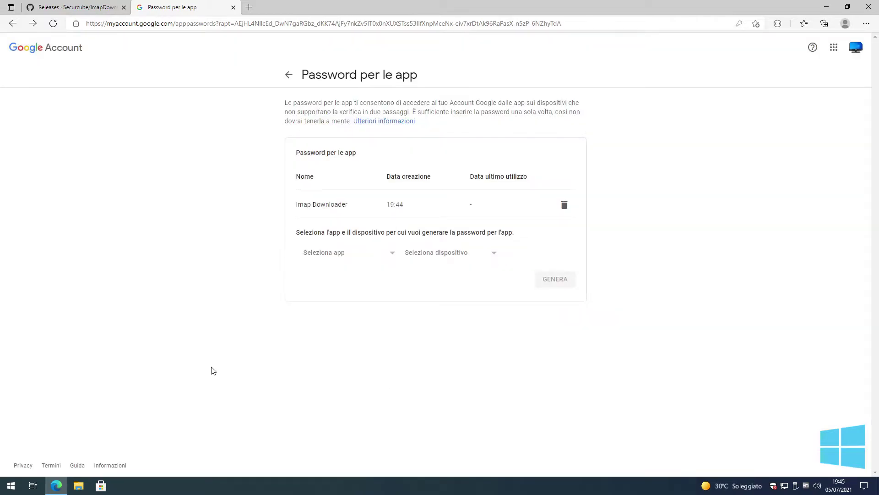
- Launch Securcube.ImapDownloader.exe from the extracted desktop folder and choose the Gmail server preset
{"action": "left_click", "coordinate": [57, 489]}
{"action": "double_click", "coordinate": [435, 108]}
{"action": "left_click", "coordinate": [441, 369]}
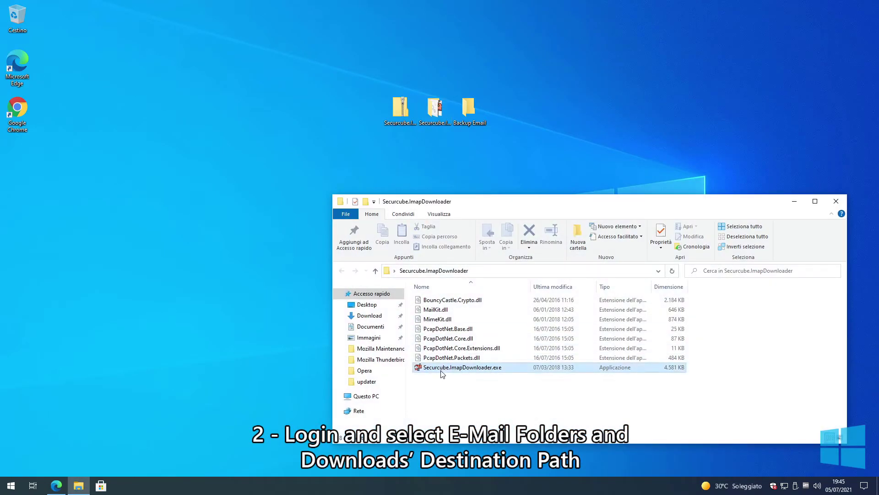
{"action": "double_click", "coordinate": [441, 368]}
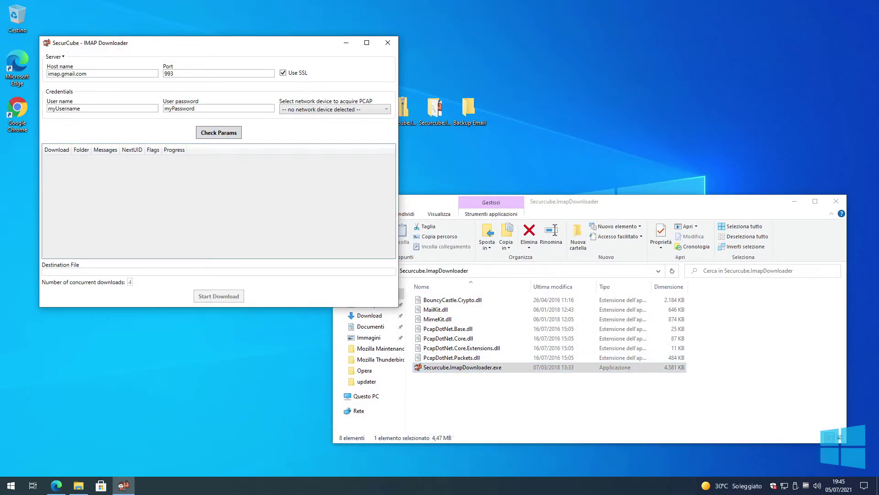
{"action": "left_click", "coordinate": [62, 57]}
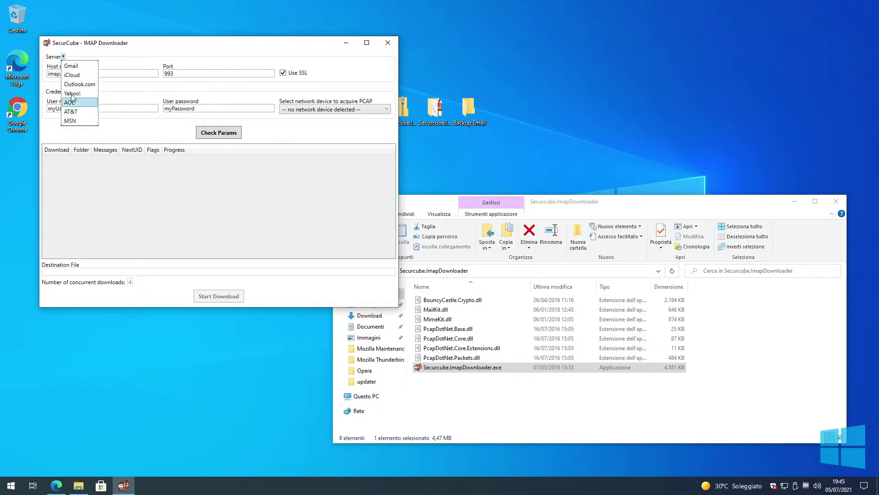
{"action": "left_click", "coordinate": [78, 68]}
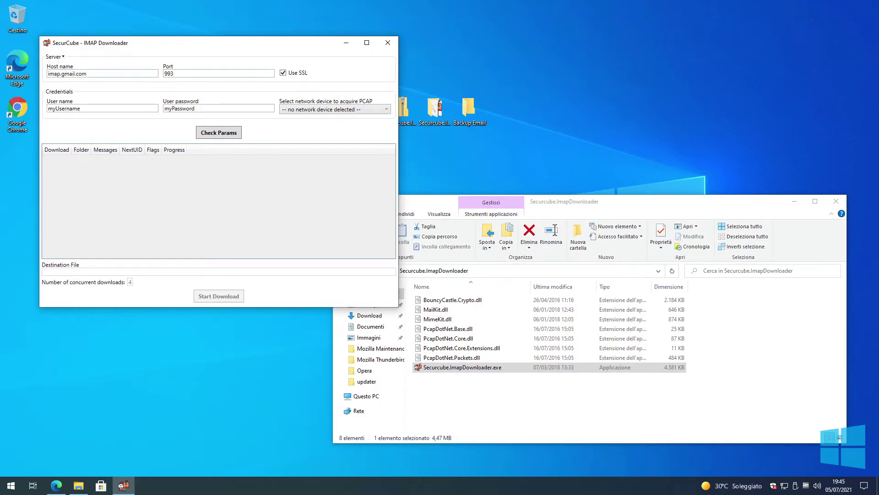
- Enter the Gmail account's user name and the copied app password in the credentials, and check the connection parameters
{"action": "left_click_drag", "start_coordinate": [87, 109], "coordinate": [59, 109]}
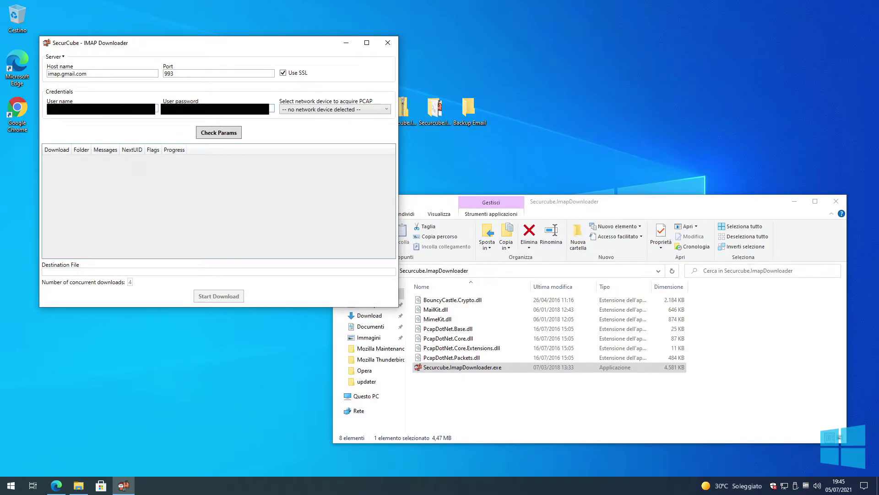
{"action": "right_click", "coordinate": [187, 114]}
{"action": "left_click", "coordinate": [215, 134]}
{"action": "left_click", "coordinate": [218, 136]}
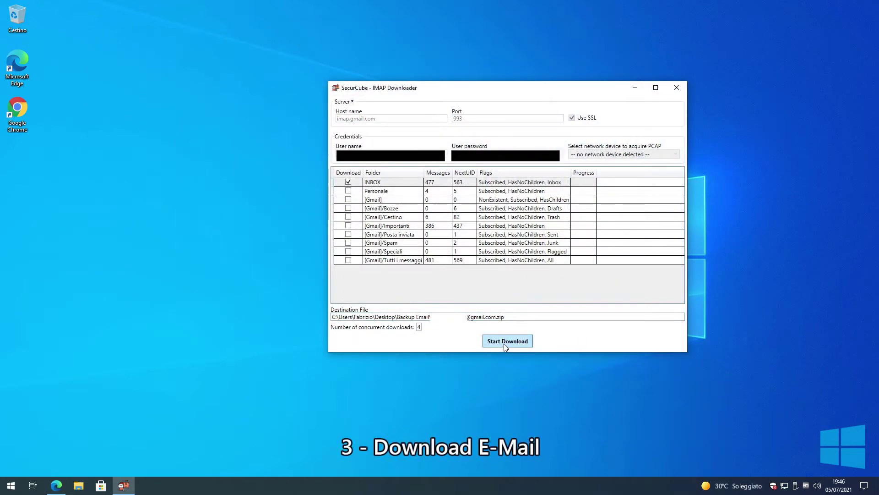
- Download the INBOX messages to the zip file in the Backup Email folder, and close IMAP Downloader once the download has finished
{"action": "left_click", "coordinate": [504, 344]}
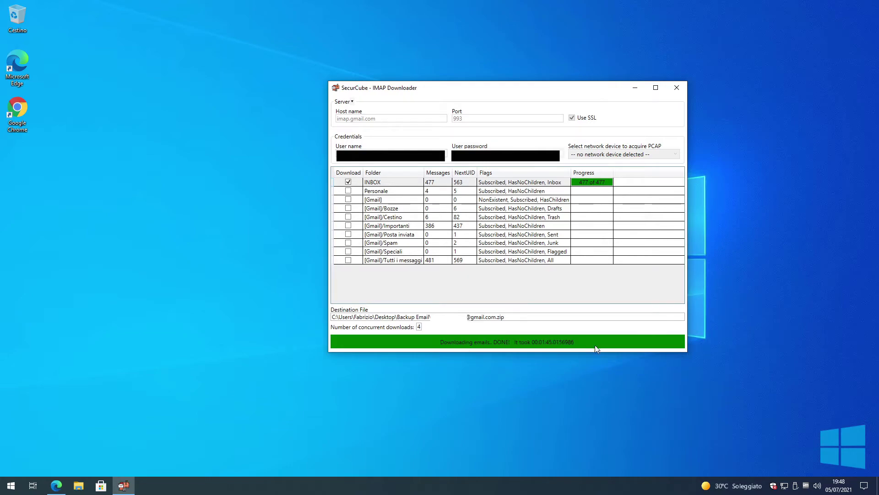
{"action": "left_click", "coordinate": [677, 87]}
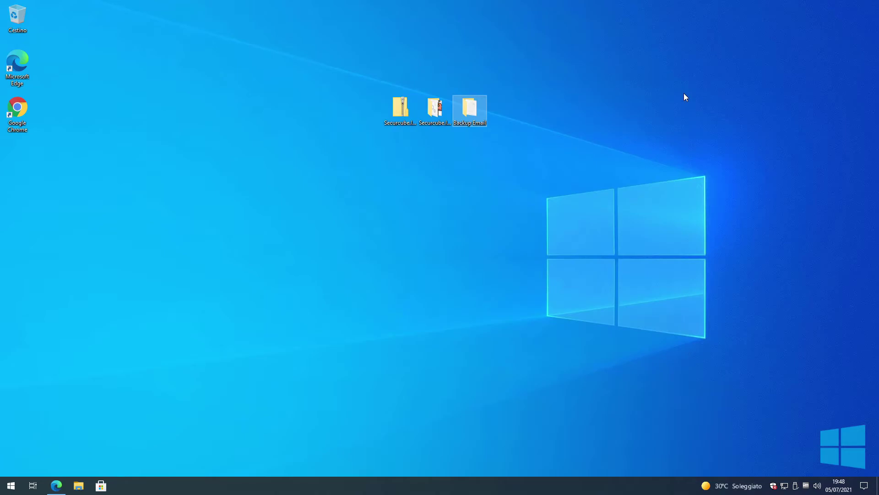
- Open the Backup Email folder on the desktop, read the download's .zip.log file and close it
{"action": "double_click", "coordinate": [471, 119]}
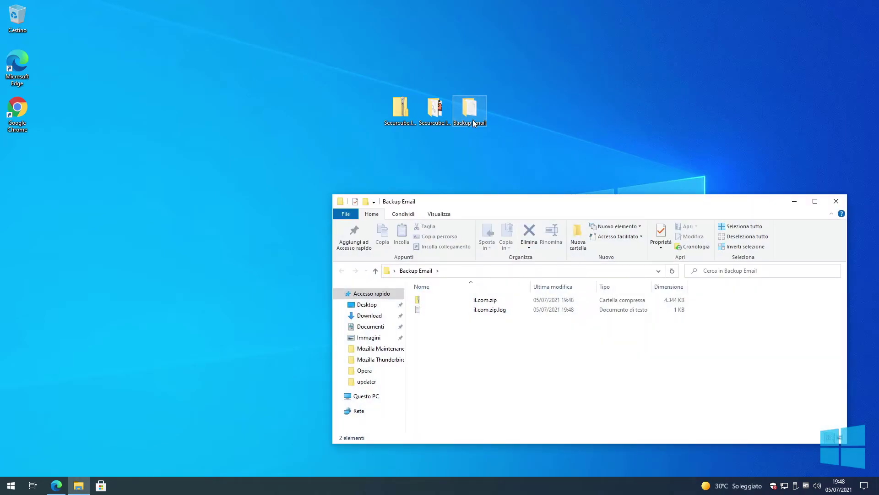
{"action": "left_click_drag", "start_coordinate": [499, 208], "coordinate": [436, 150]}
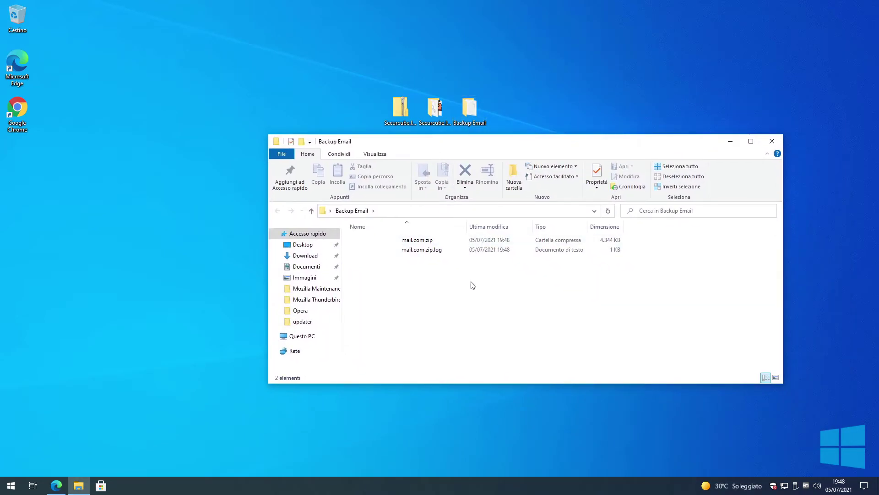
{"action": "double_click", "coordinate": [443, 250]}
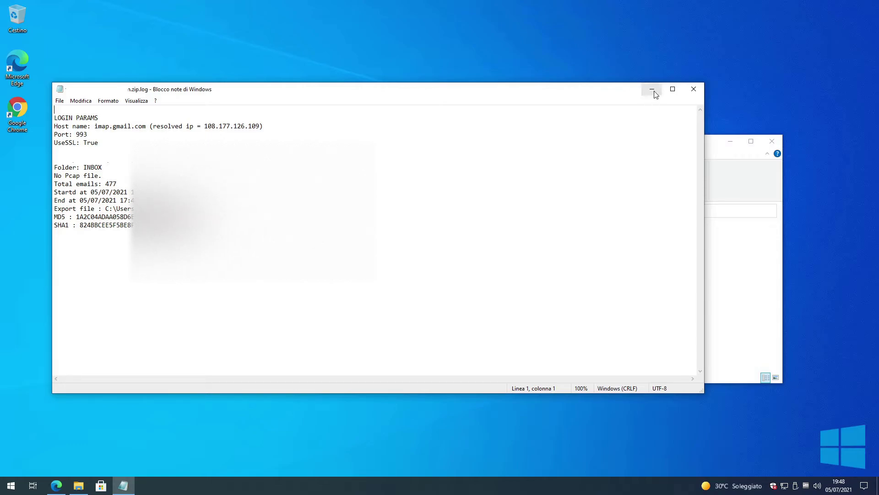
{"action": "left_click", "coordinate": [694, 89]}
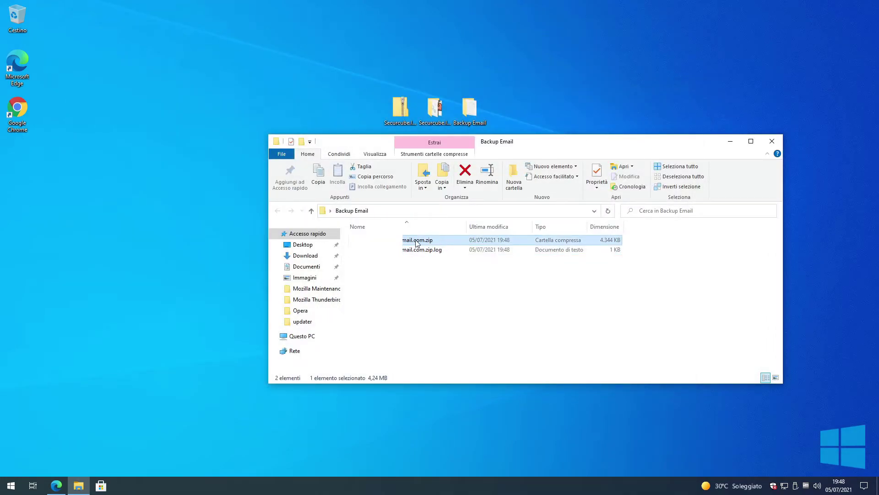
- Extract the downloaded mailbox zip with 7-Zip into a folder of the same name
{"action": "right_click", "coordinate": [438, 238]}
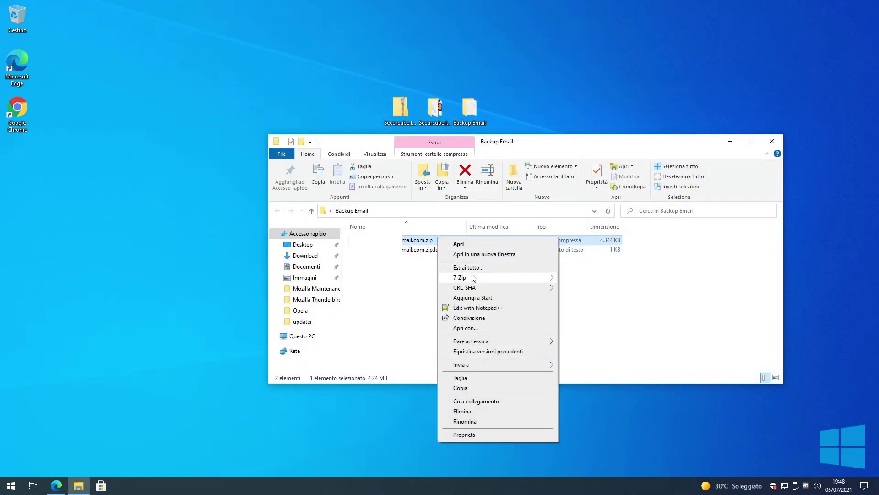
{"action": "mouse_move", "coordinate": [472, 277]}
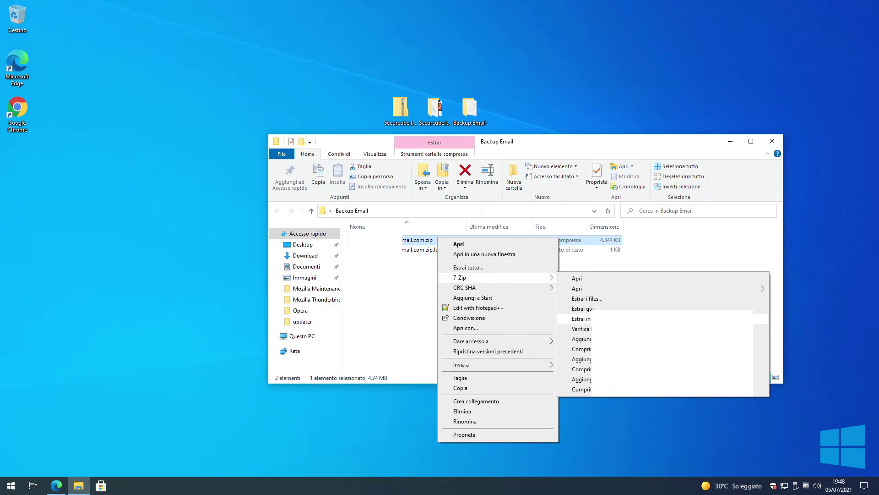
{"action": "left_click", "coordinate": [582, 319]}
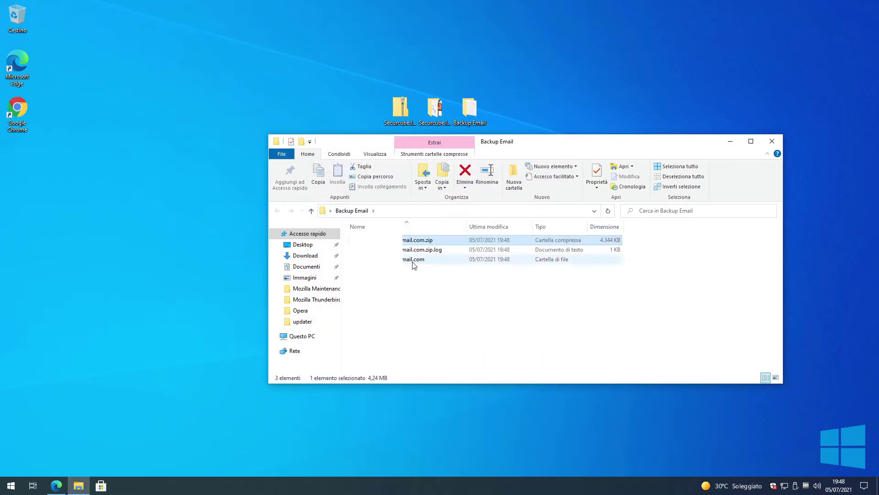
- Open the INBOX folder inside the extracted mailbox folder, widen the name column and look through the message files
{"action": "double_click", "coordinate": [414, 260]}
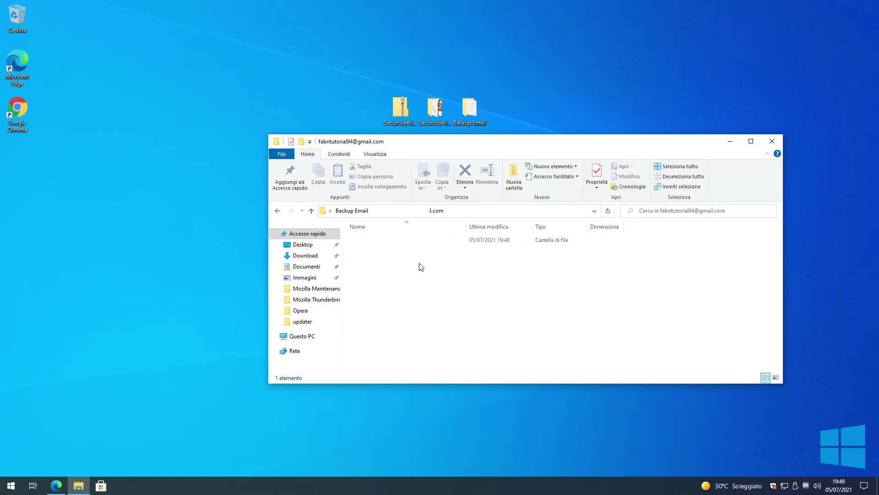
{"action": "double_click", "coordinate": [411, 243]}
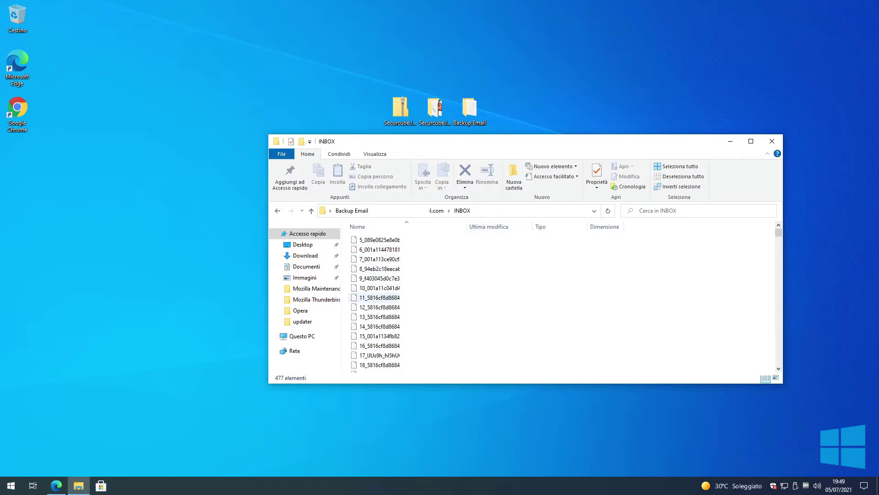
{"action": "double_click", "coordinate": [468, 226]}
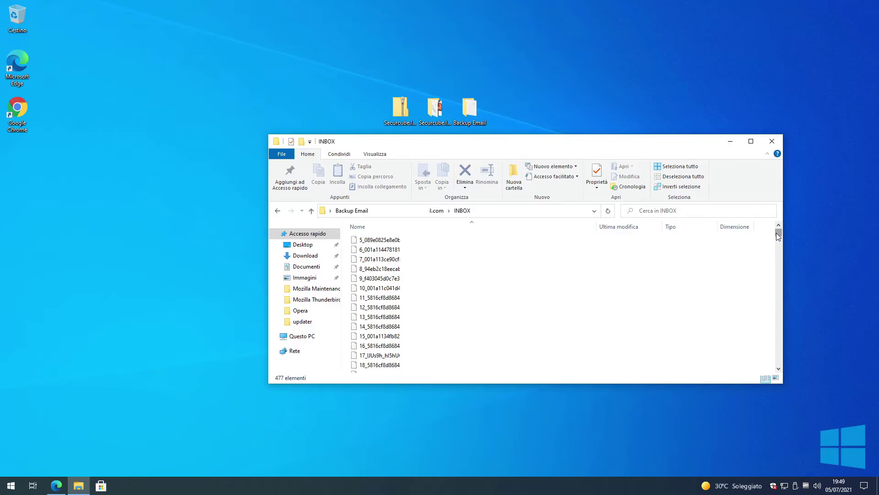
{"action": "mouse_move", "coordinate": [779, 236]}
{"action": "left_mouse_down"}
{"action": "mouse_move", "coordinate": [774, 370]}
{"action": "mouse_move", "coordinate": [781, 228]}
{"action": "left_mouse_up"}
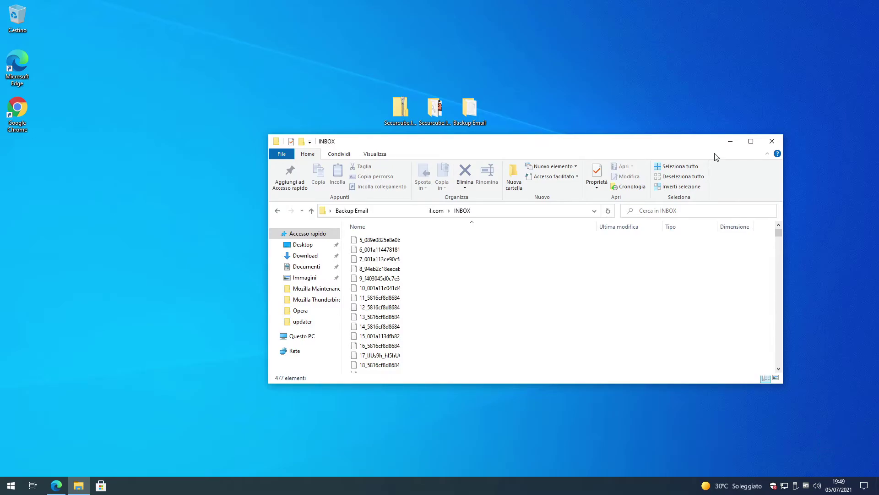
{"action": "right_click", "coordinate": [425, 164]}
{"action": "left_click", "coordinate": [446, 192]}
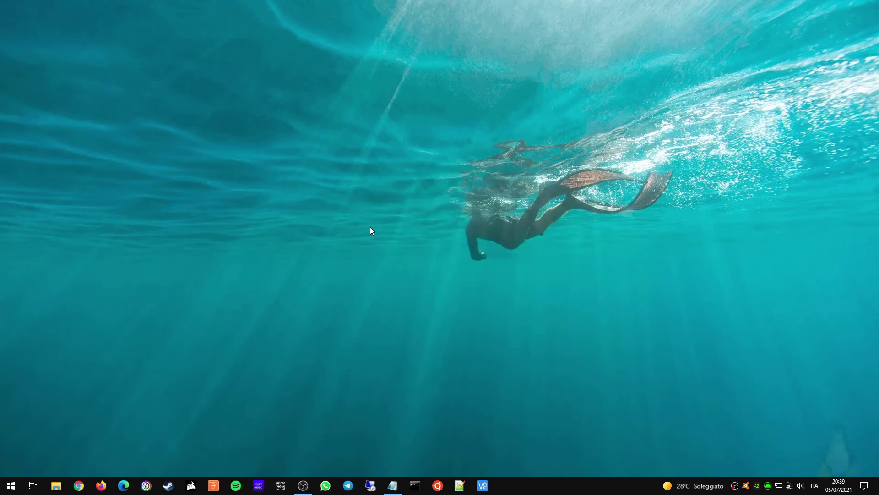
{"action": "left_click", "coordinate": [124, 486]}
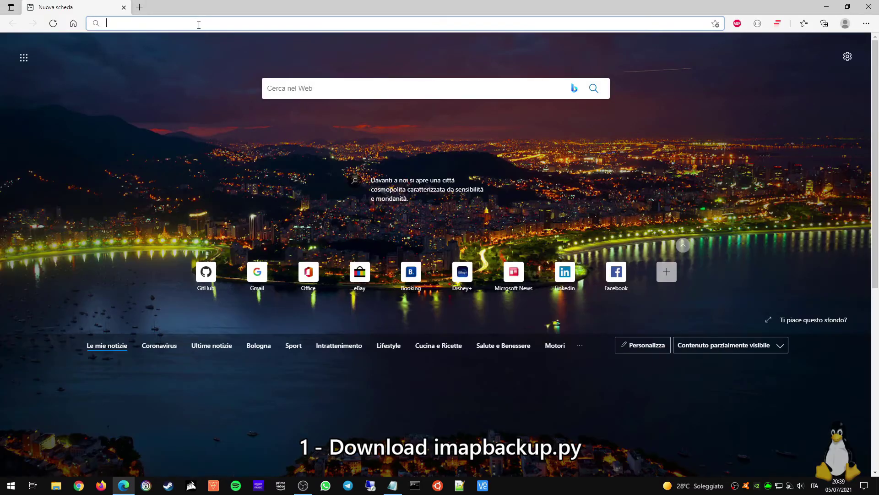
{"action": "right_click", "coordinate": [198, 28]}
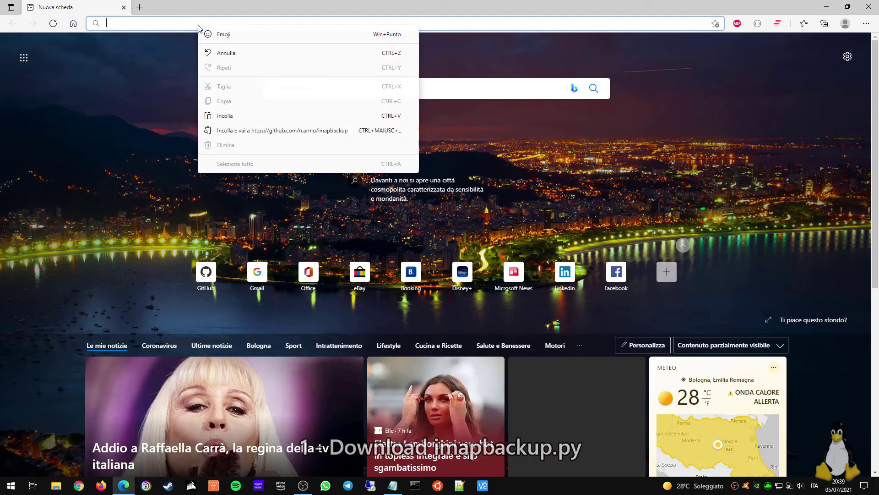
{"action": "left_click", "coordinate": [236, 131]}
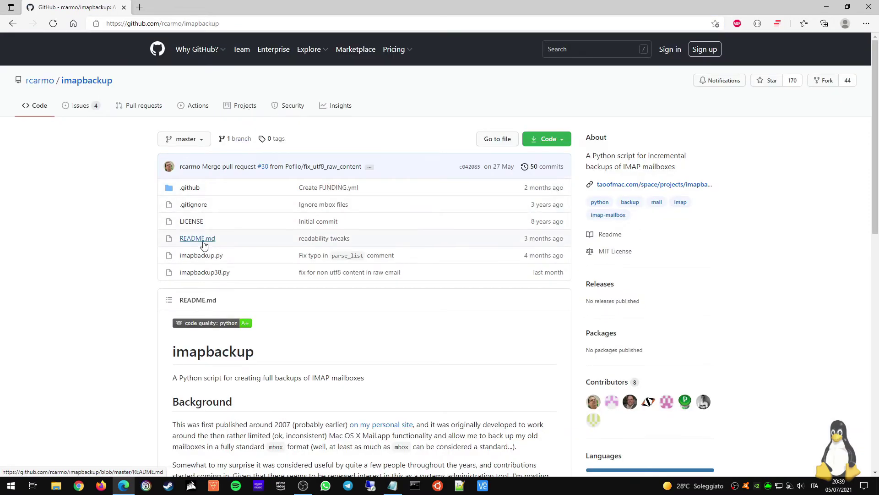
- Open the raw version of imapbackup.py from the repository, copy its URL and close the browser
{"action": "left_click", "coordinate": [202, 255]}
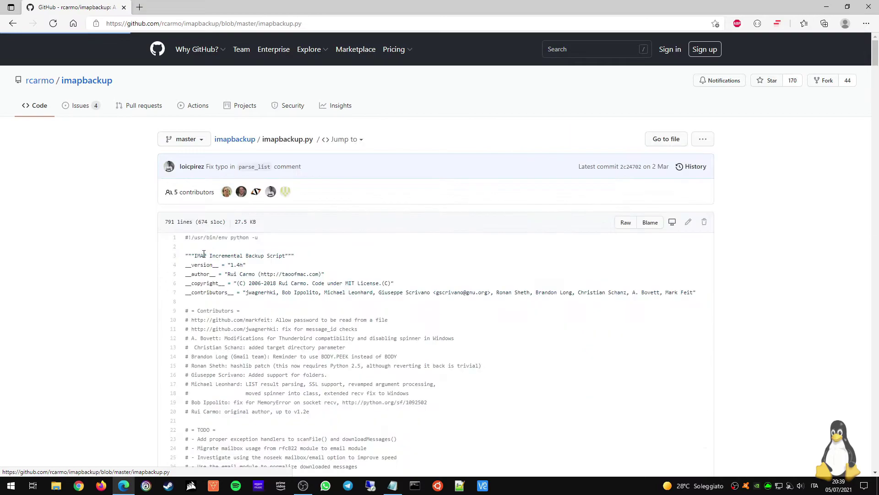
{"action": "left_click", "coordinate": [626, 222]}
{"action": "left_click", "coordinate": [240, 23]}
{"action": "key", "text": "ctrl+c"}
{"action": "right_click", "coordinate": [240, 23]}
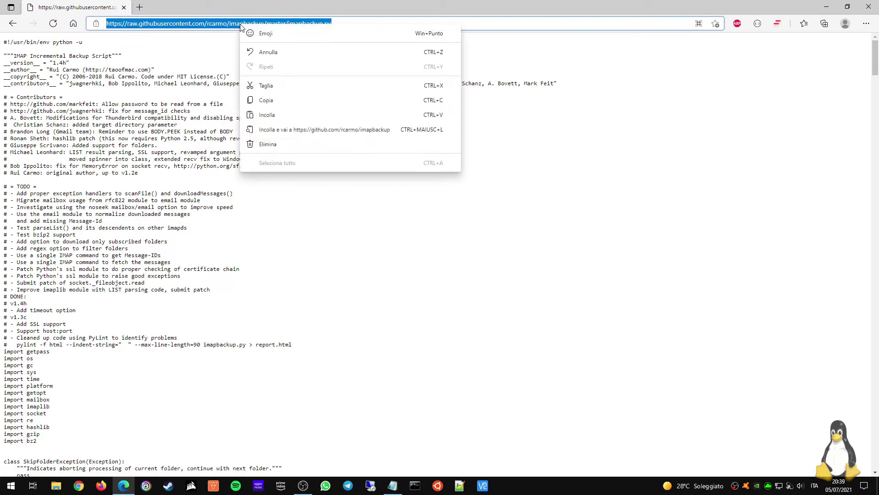
{"action": "left_click", "coordinate": [277, 103]}
{"action": "left_click", "coordinate": [868, 7]}
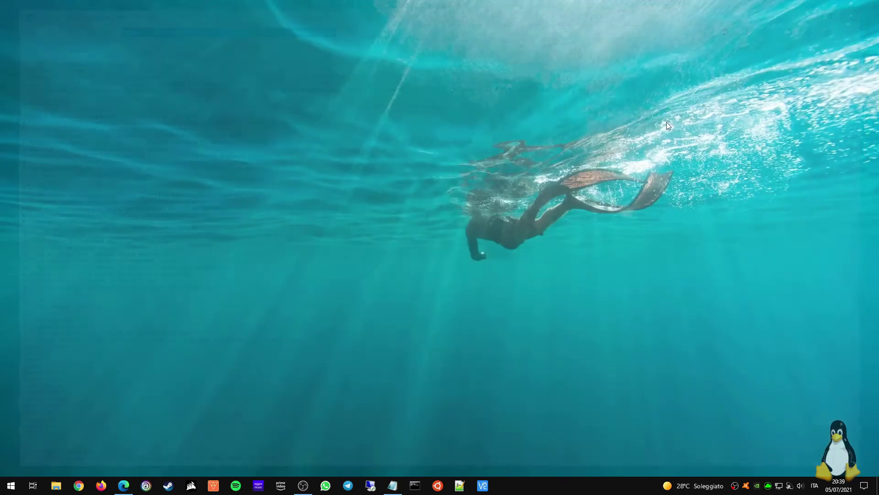
- Switch to a maximized Ubuntu terminal and become root with sudo su, entering the account password
{"action": "left_click", "coordinate": [437, 485]}
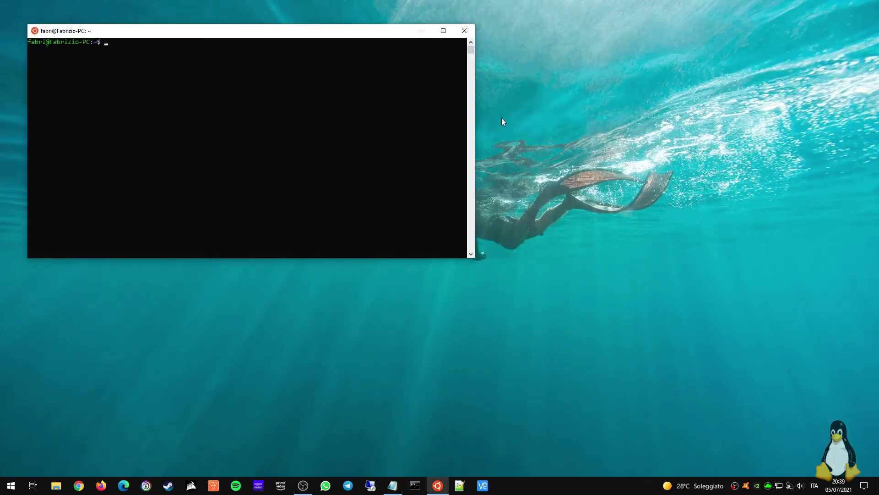
{"action": "left_click", "coordinate": [450, 35]}
{"action": "type", "text": "sudo su"}
{"action": "key", "text": "Return"}
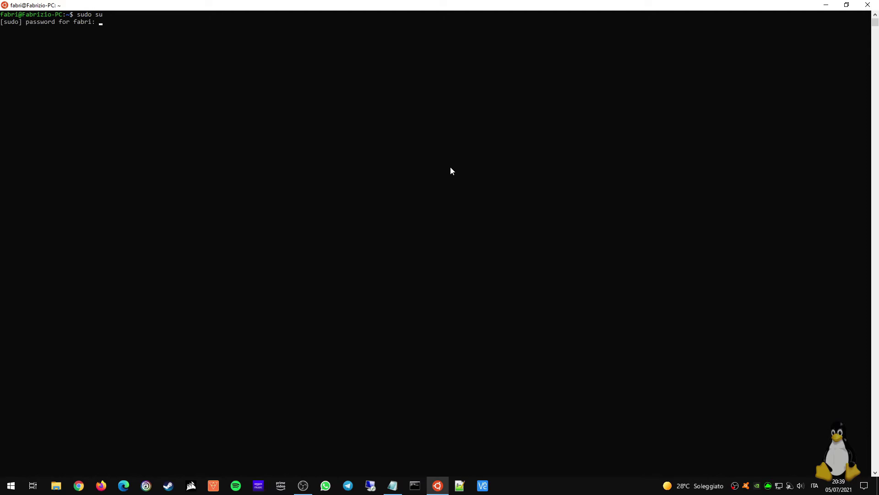
{"action": "key", "text": "Return"}
- Create a directory named backup_email in the home folder and change into it
{"action": "type", "text": "mkdir"}
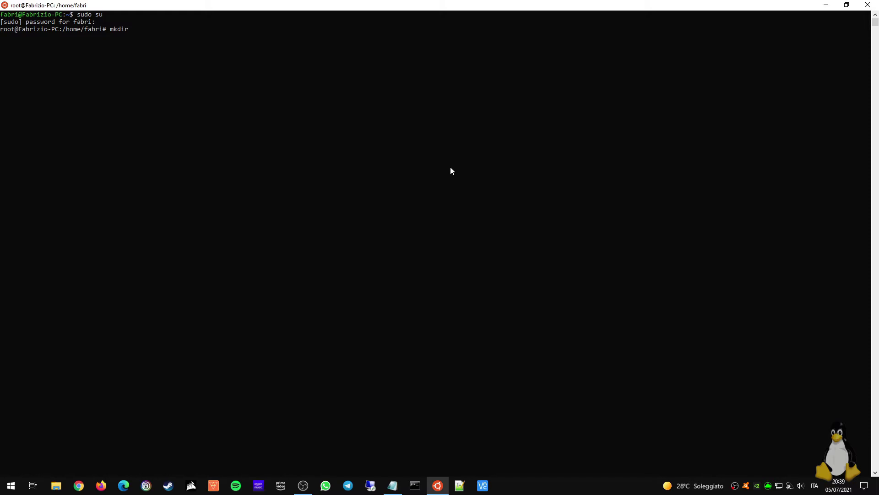
{"action": "type", "text": " backup_email"}
{"action": "key", "text": "Return"}
{"action": "type", "text": "cd b"}
{"action": "key", "text": "Tab"}
{"action": "key", "text": "Return"}
- Download imapbackup.py with wget from the copied raw URL and make it executable with chmod +x
{"action": "type", "text": "wget"}
{"action": "key", "text": "ctrl+v"}
{"action": "key", "text": "Return"}
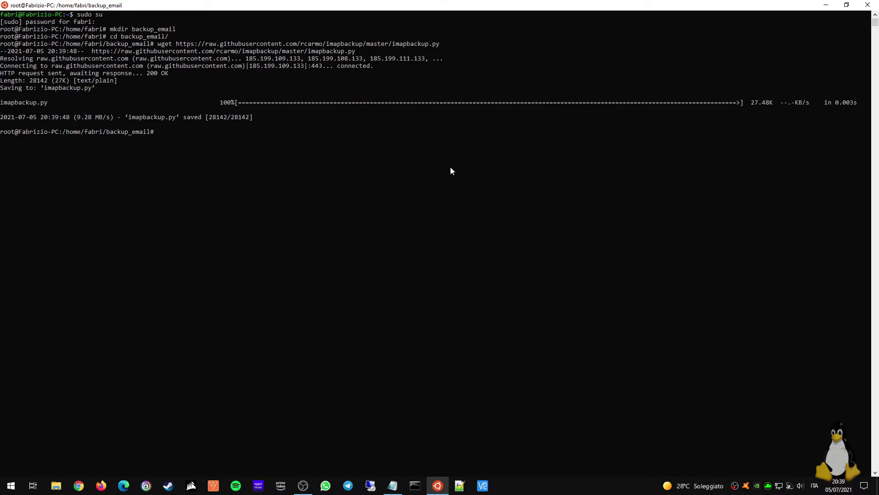
{"action": "type", "text": "chmod +x imap"}
{"action": "key", "text": "Tab"}
{"action": "key", "text": "Return"}
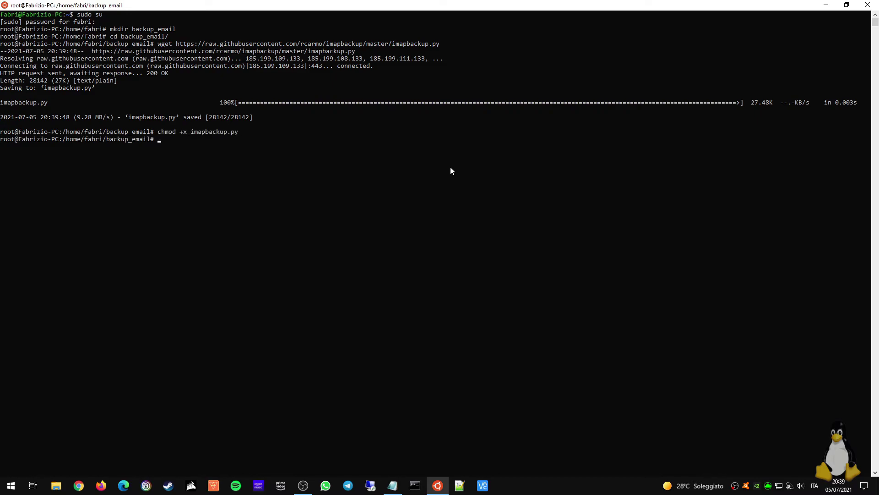
- Clear the terminal and write the command python imapbackup.py --ssl -s imap.gmail.com -u with the Gmail account's e-mail address
{"action": "type", "text": "clear"}
{"action": "key", "text": "Return"}
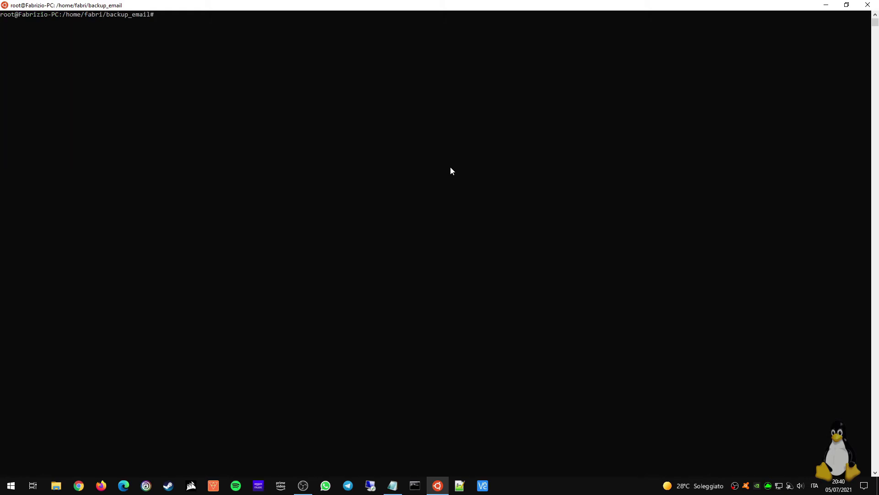
{"action": "type", "text": "python imapbackup.py --ssl -s imap.gmail.com"}
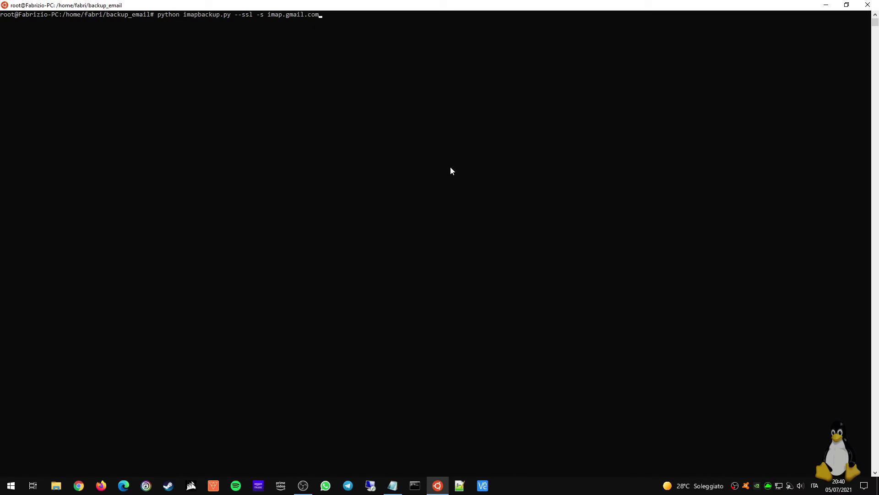
{"action": "type", "text": " -u @gmail.com"}
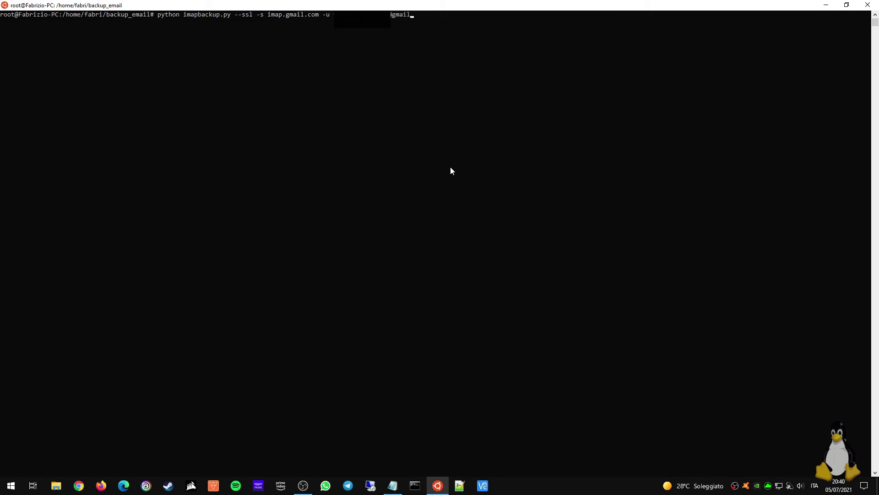